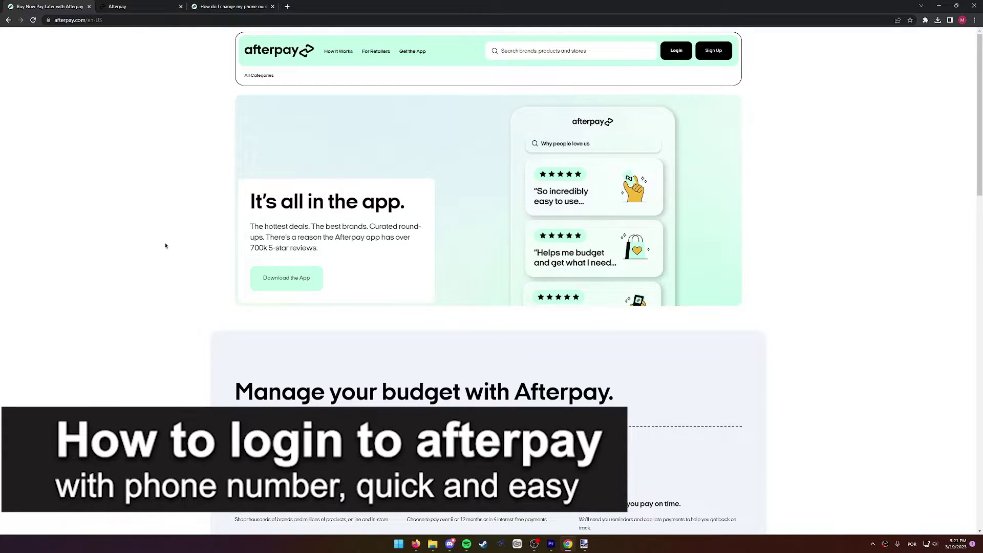
scroll(165, 246, down, 5)
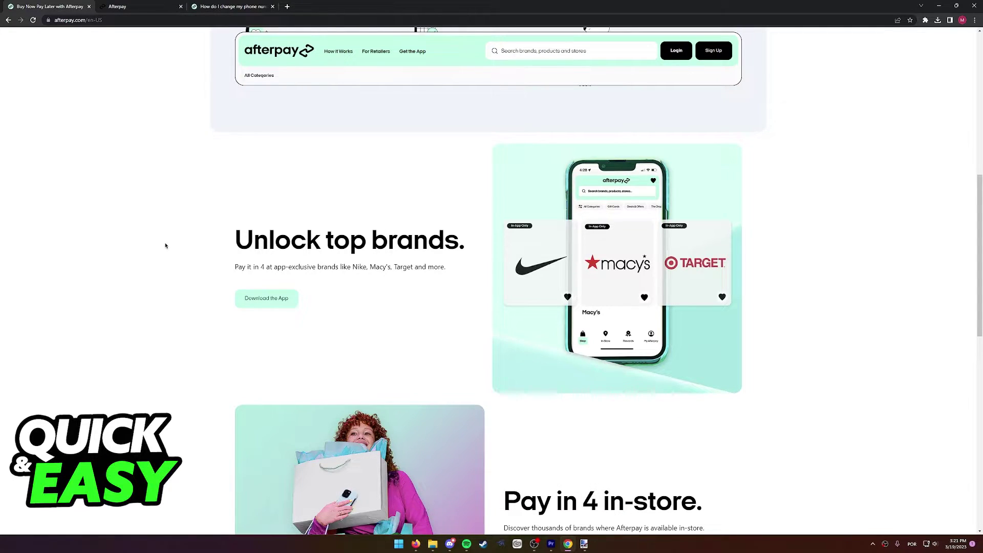
scroll(219, 244, up, 5)
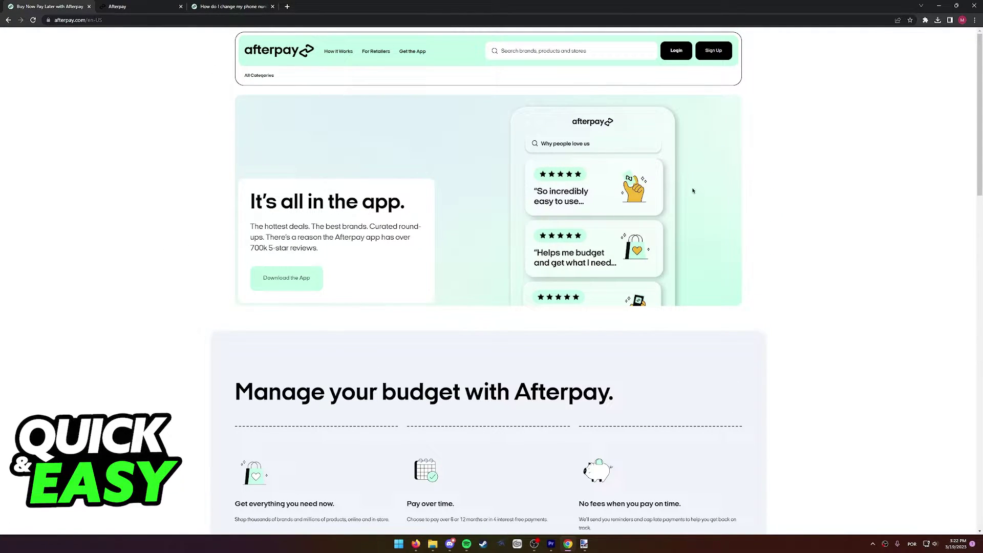
- Switch from the login page and homepage tabs to the 'How do I change my phone number?' article
click(137, 6)
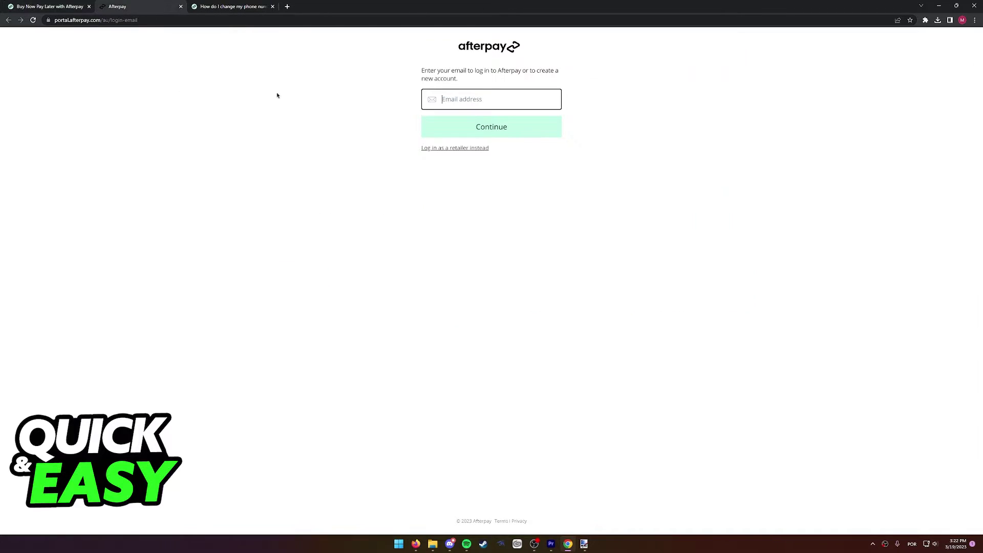
key(ctrl+shift+Tab)
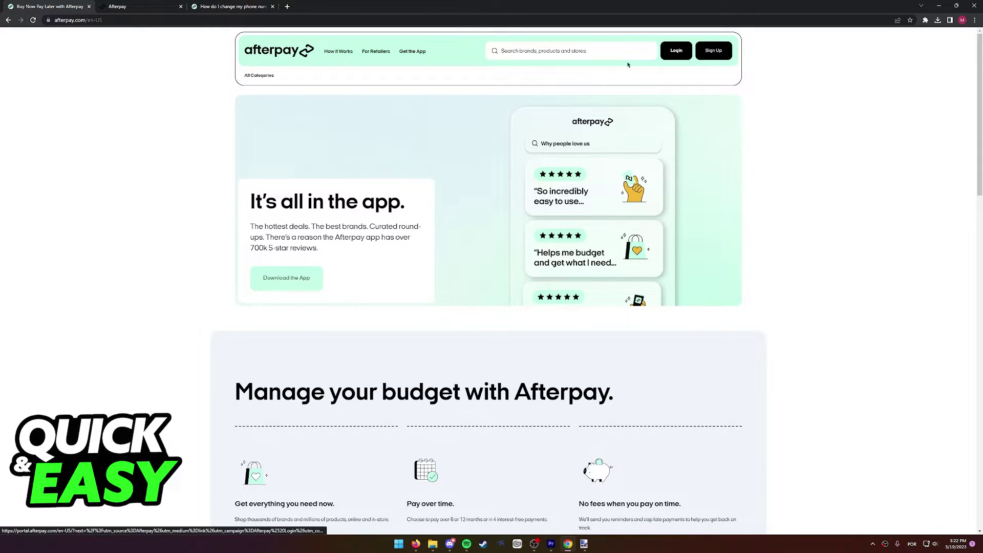
key(ctrl+Tab)
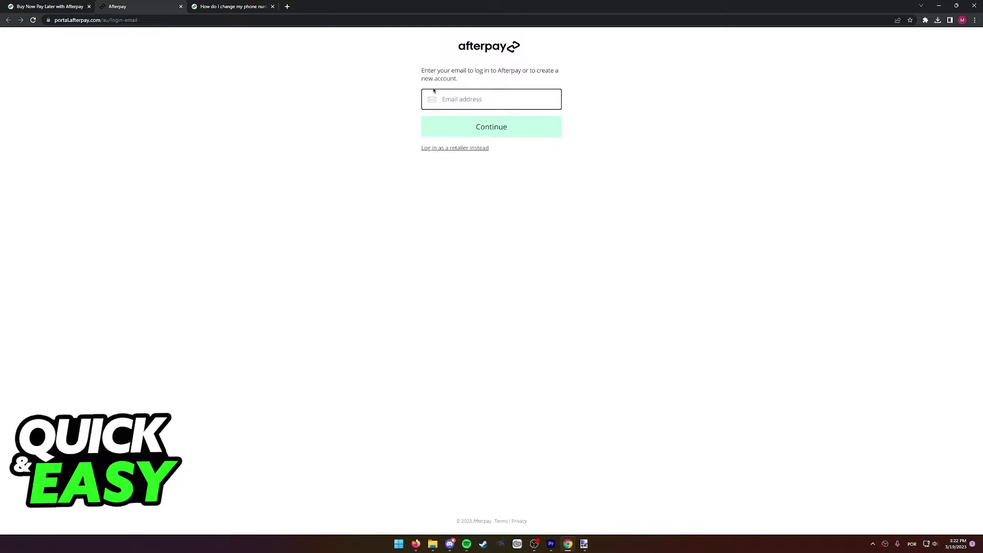
click(227, 6)
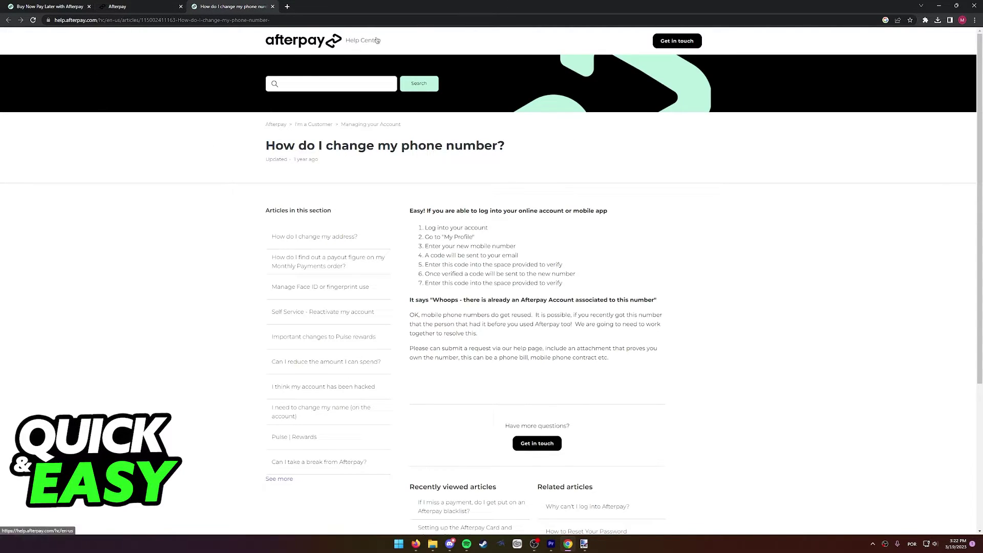
key(ctrl+shift+Tab)
scroll(239, 336, down, 15)
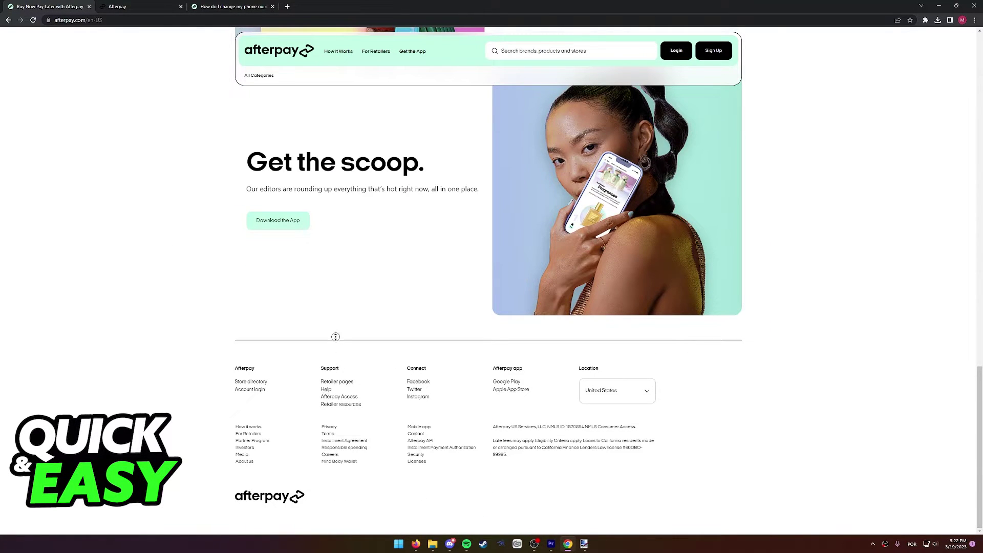
scroll(334, 339, up, 5)
click(231, 6)
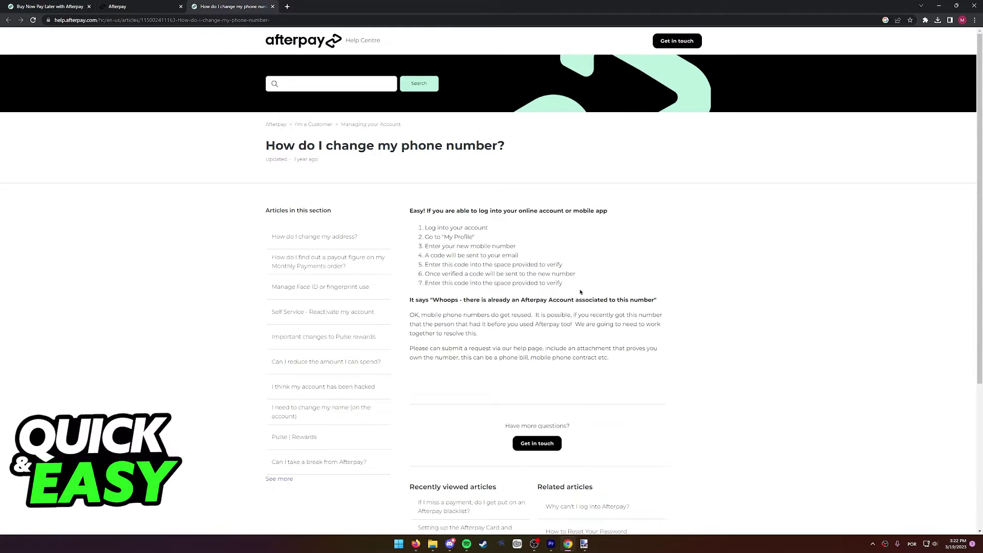
- Highlight and clear the seven numbered steps for changing the phone number
mouse_move(564, 284)
mouse_down()
mouse_move(425, 226)
mouse_move(626, 288)
mouse_up()
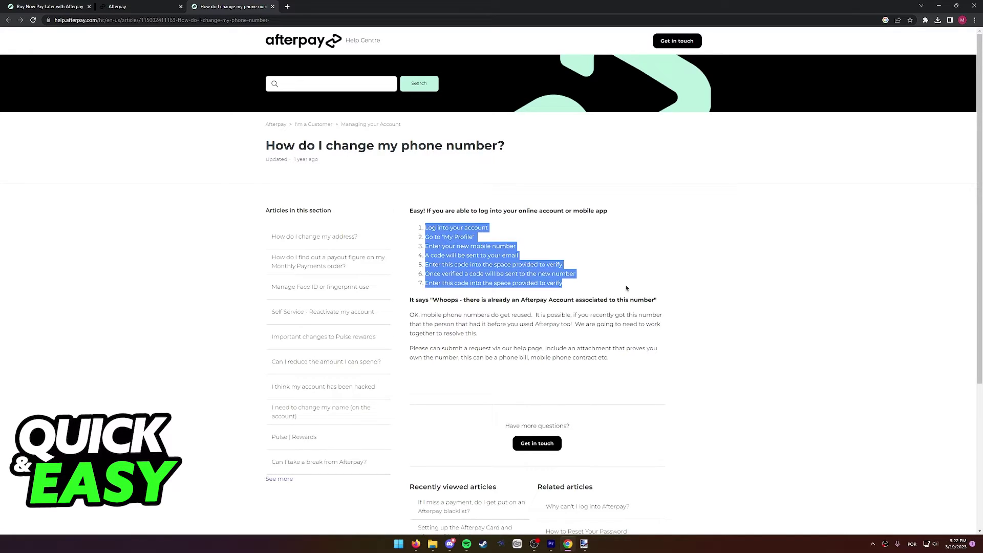
click(626, 287)
drag(425, 226, 631, 300)
click(617, 294)
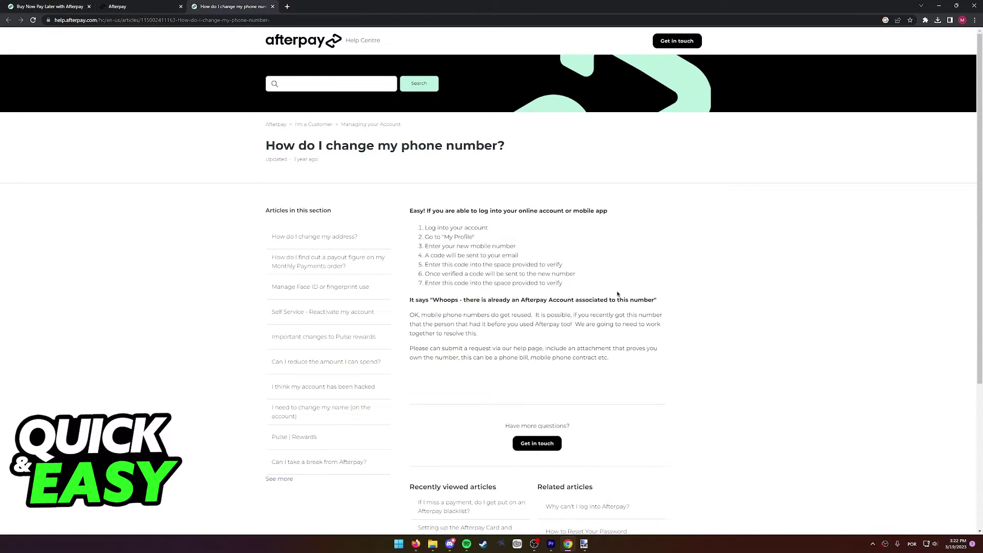
mouse_move(425, 226)
mouse_down()
mouse_move(617, 299)
mouse_move(522, 265)
mouse_up()
click(620, 290)
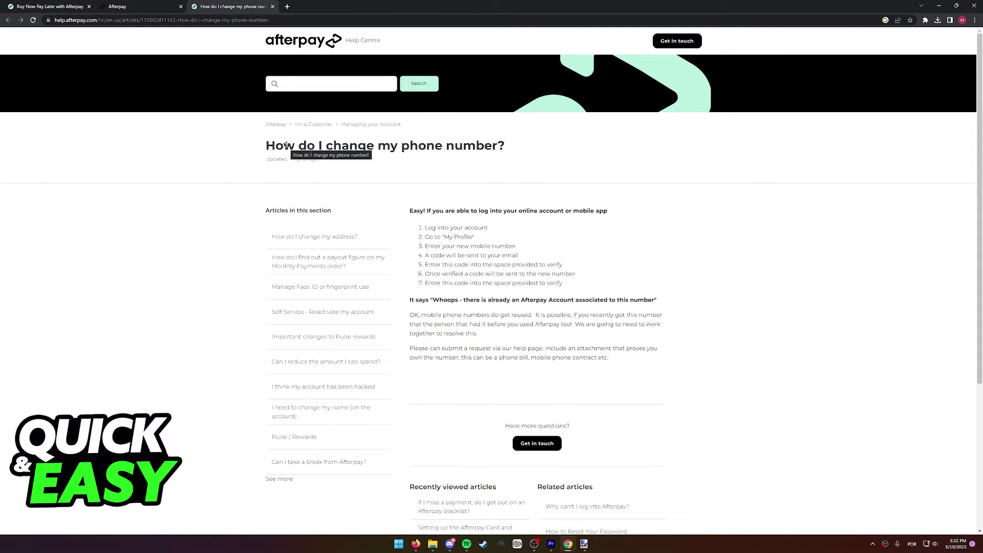
- Highlight the article heading, intro and steps, then return to the Afterpay homepage tab
drag(254, 153, 522, 146)
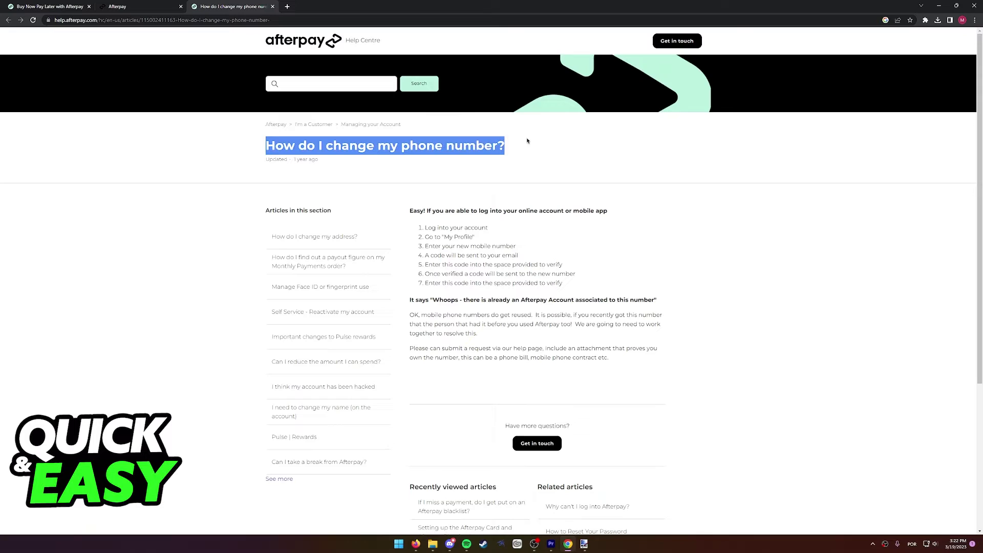
drag(409, 211, 596, 285)
click(537, 208)
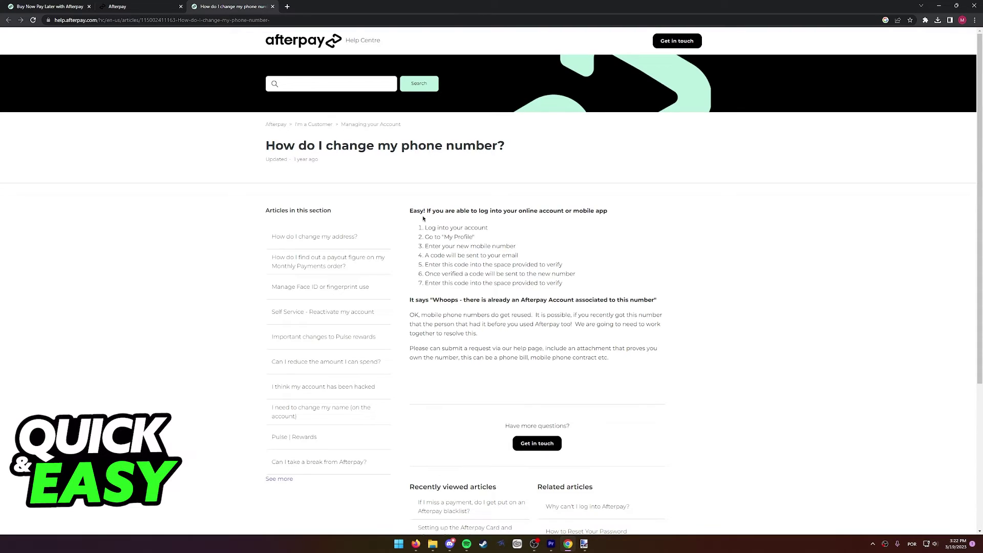
key(ctrl+shift+Tab)
key(ctrl+shift+Tab)
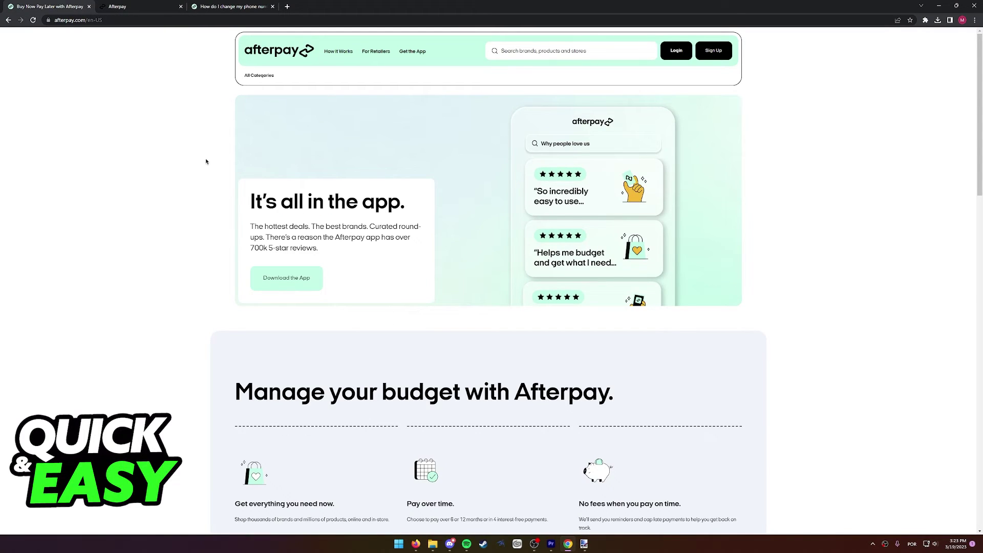